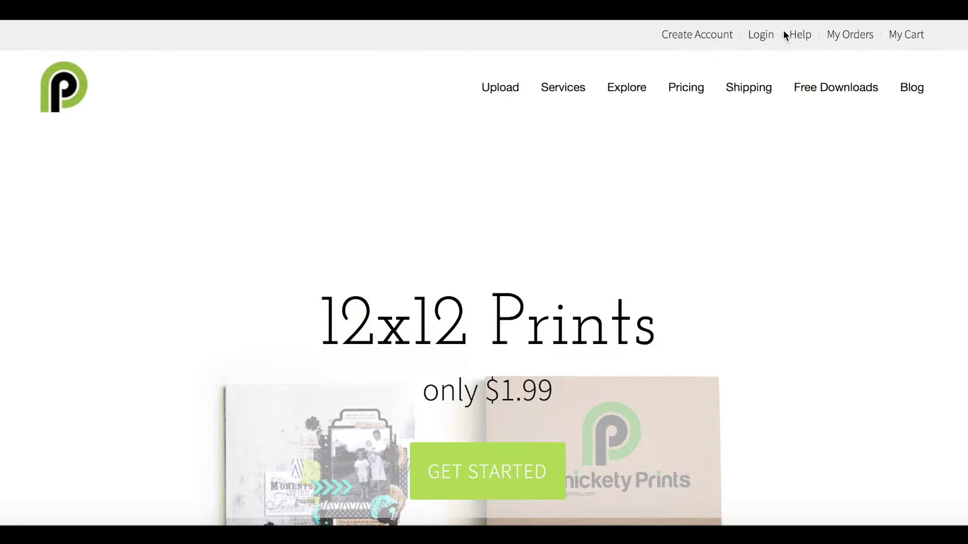
# Step: Sign in to the account and start a prints order to reach the image uploader
pyautogui.click(764, 36)
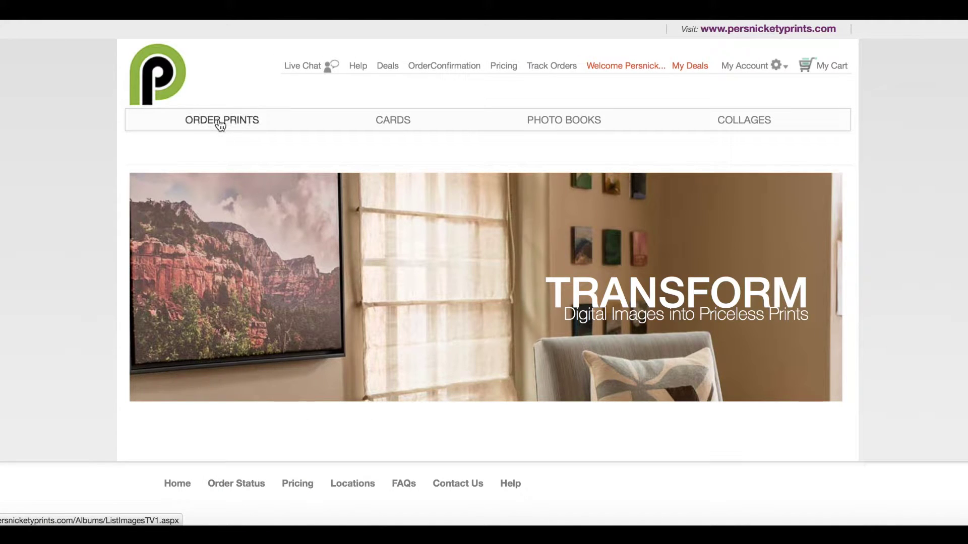
pyautogui.click(220, 123)
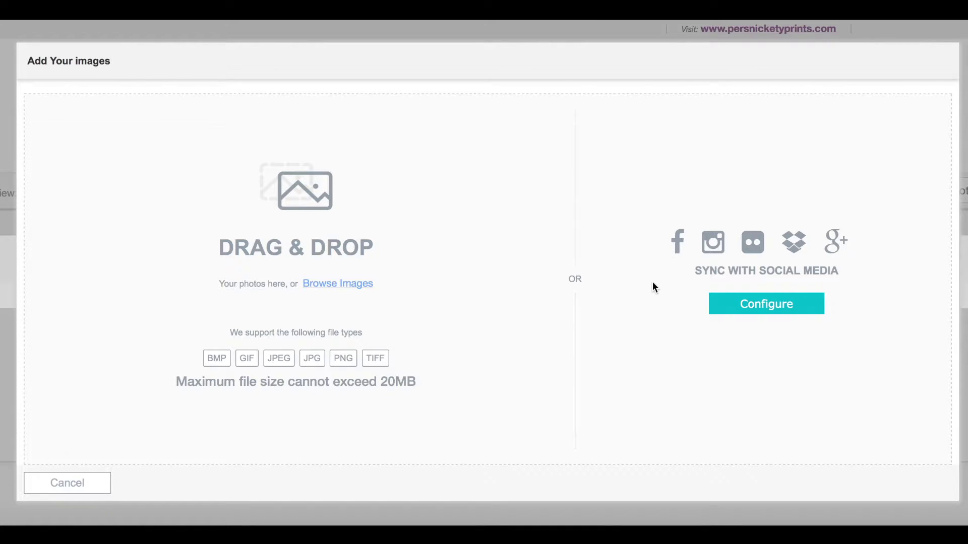
# Step: Upload the 22 photos DSC_7932 through DSC_7023 from the Dropbox photo folder
pyautogui.click(356, 285)
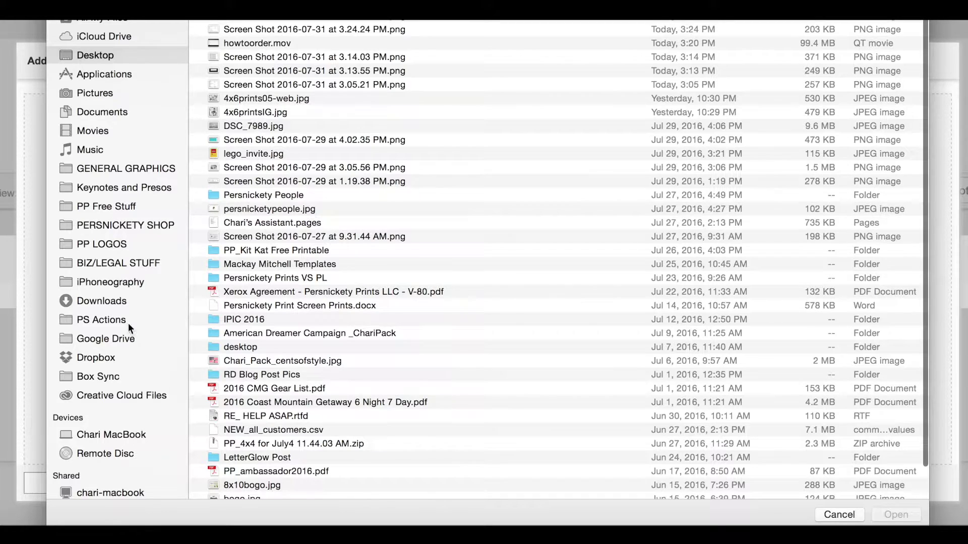
pyautogui.click(120, 353)
pyautogui.click(264, 22)
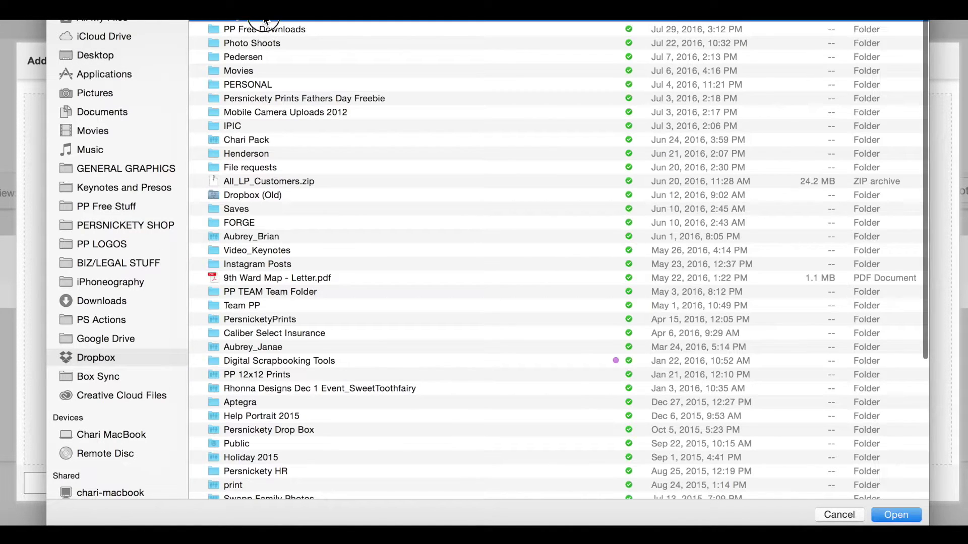
pyautogui.doubleClick(264, 21)
pyautogui.click(273, 43)
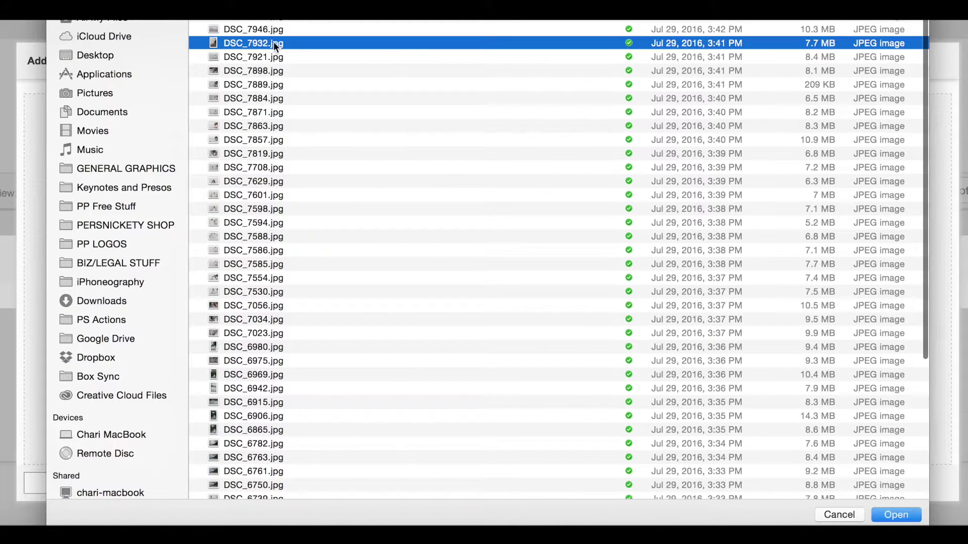
pyautogui.scroll(-5, 282, 71)
pyautogui.keyDown('shift'); pyautogui.click(298, 136); pyautogui.keyUp('shift')
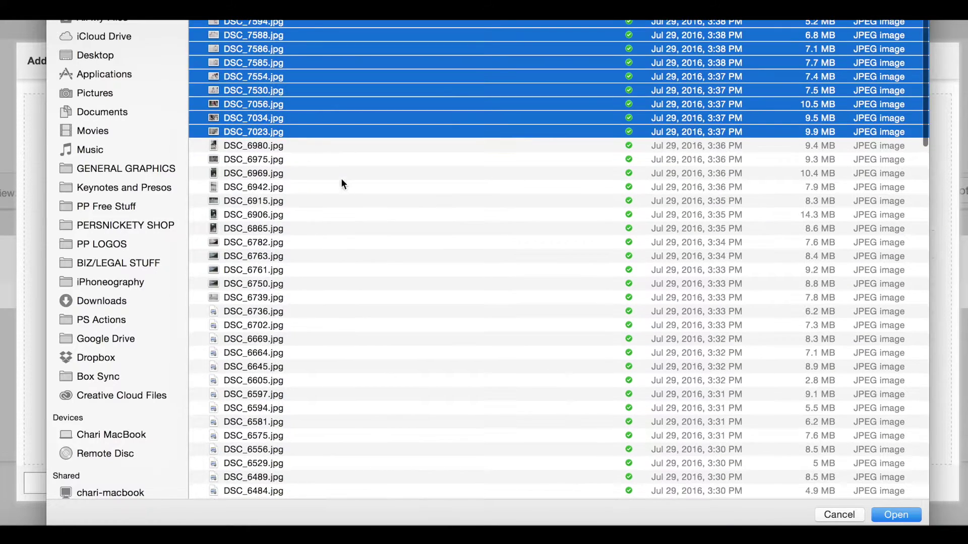
pyautogui.click(893, 515)
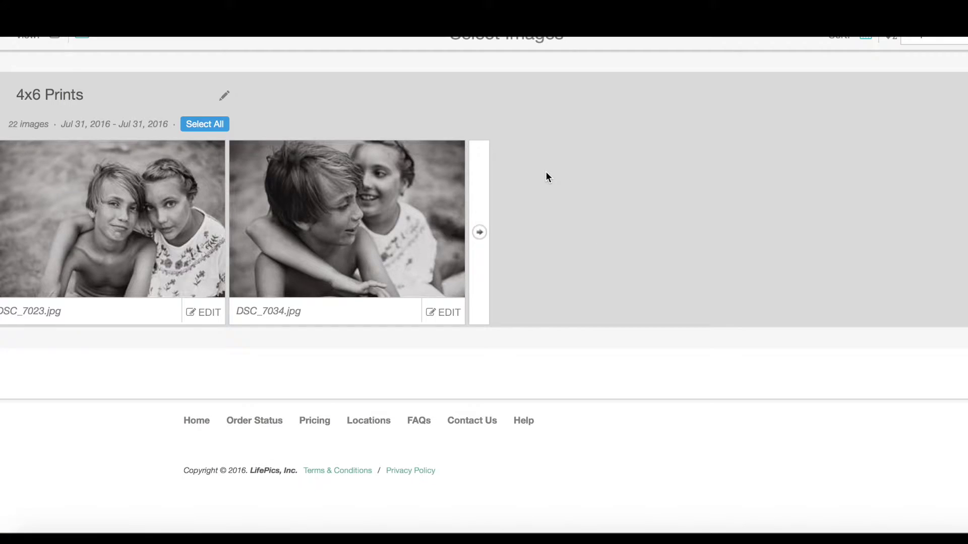
pyautogui.scroll(2, 545, 171)
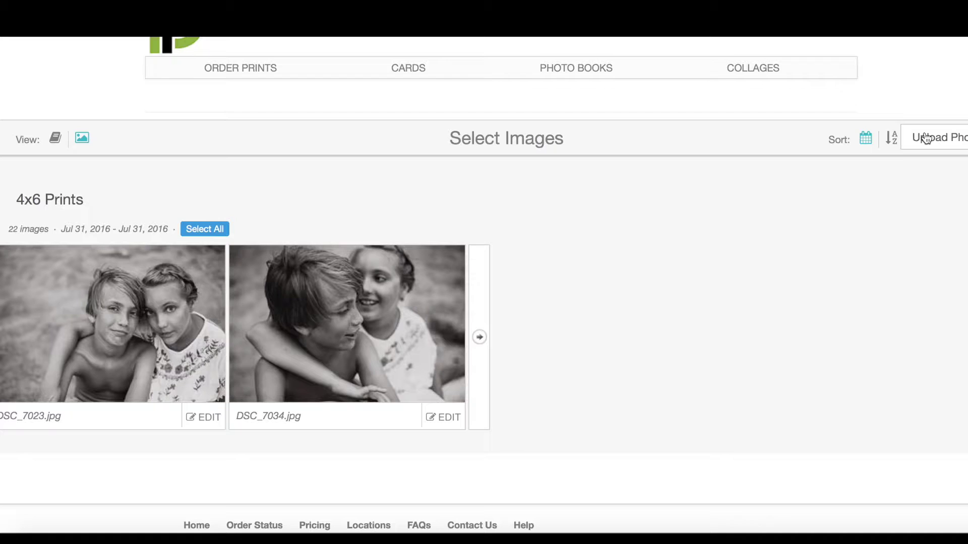
# Step: Drag the five Finder photos DSC_7898 to DSC_7989 into the upload dialog's drop area
pyautogui.click(926, 138)
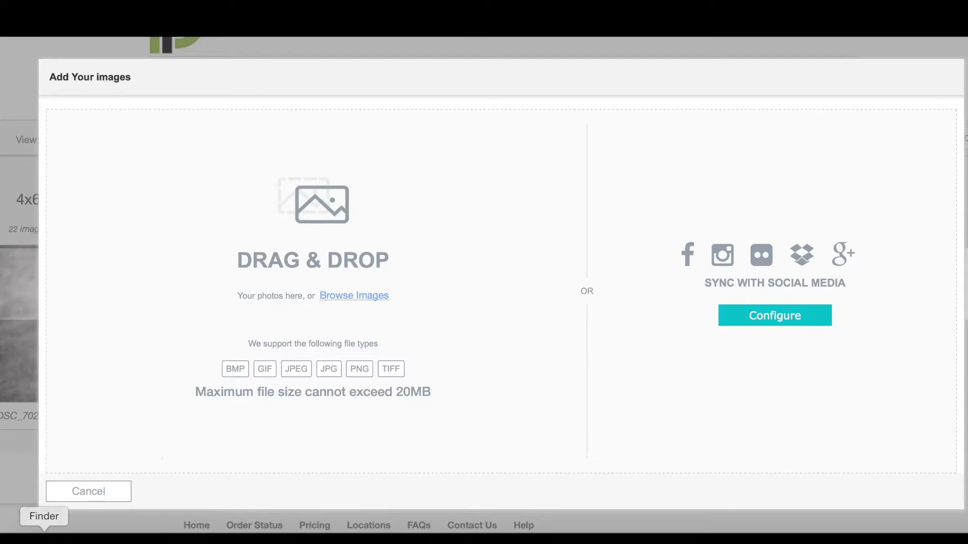
pyautogui.click(44, 536)
pyautogui.scroll(-3, 662, 187)
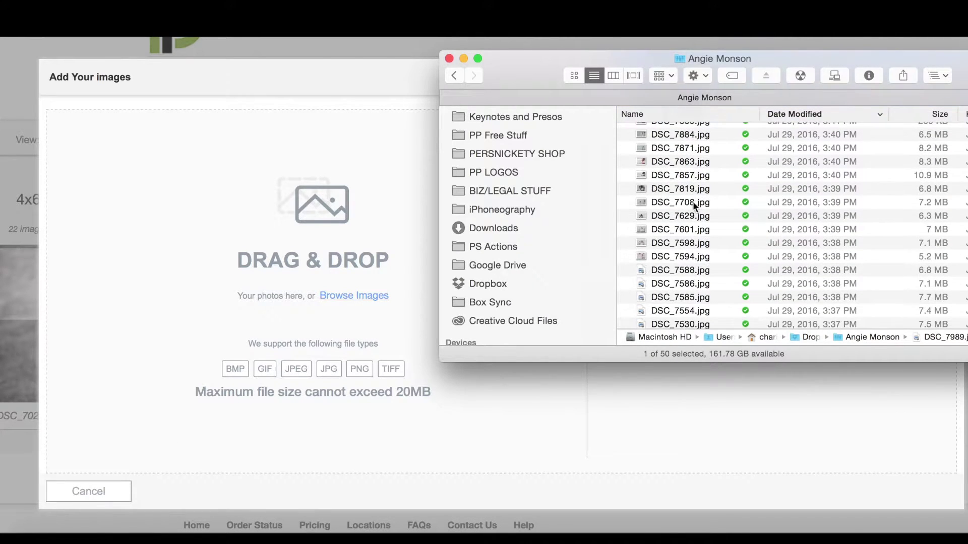
pyautogui.scroll(3, 693, 201)
pyautogui.keyDown('shift'); pyautogui.click(721, 187); pyautogui.keyUp('shift')
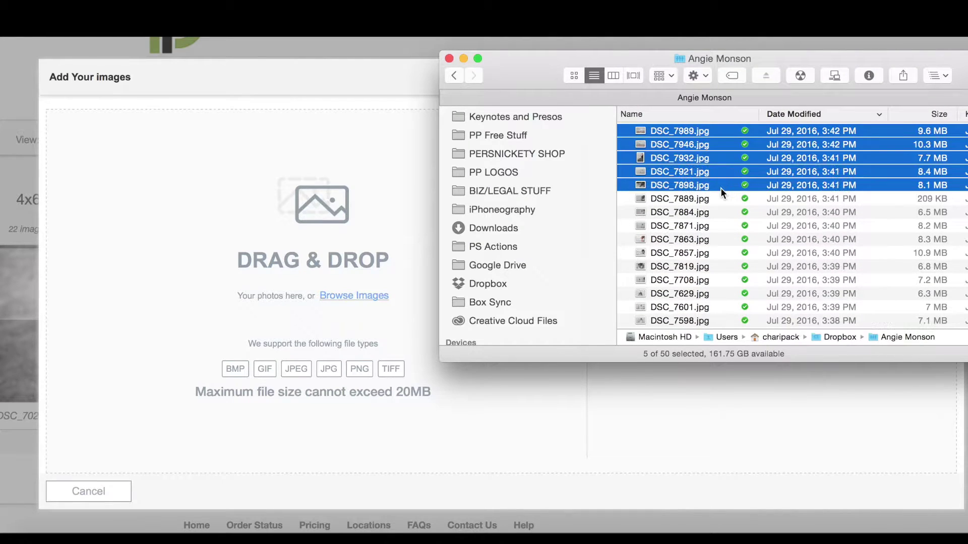
pyautogui.moveTo(673, 171); pyautogui.dragTo(264, 273)
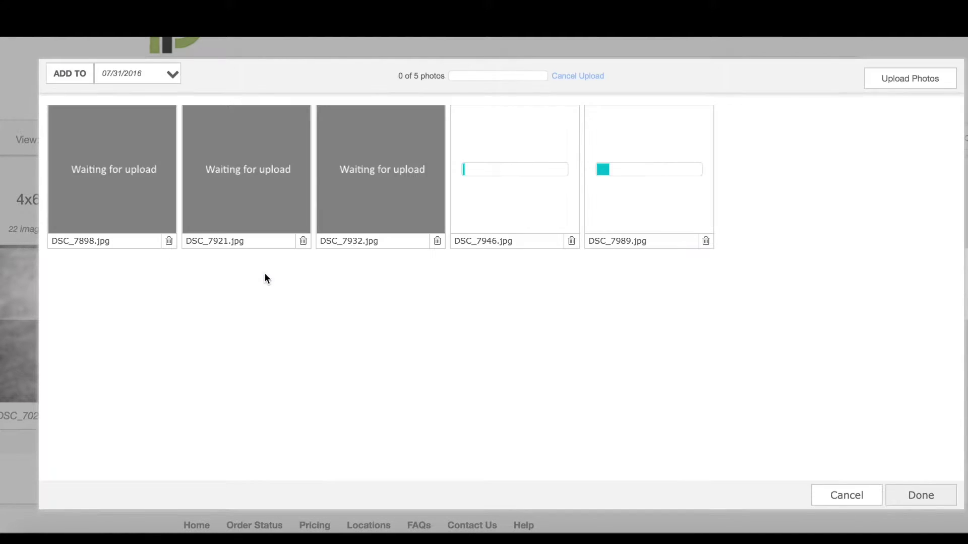
# Step: Send the five new uploads to the 4x6 Prints album and show all 27 photos
pyautogui.click(171, 75)
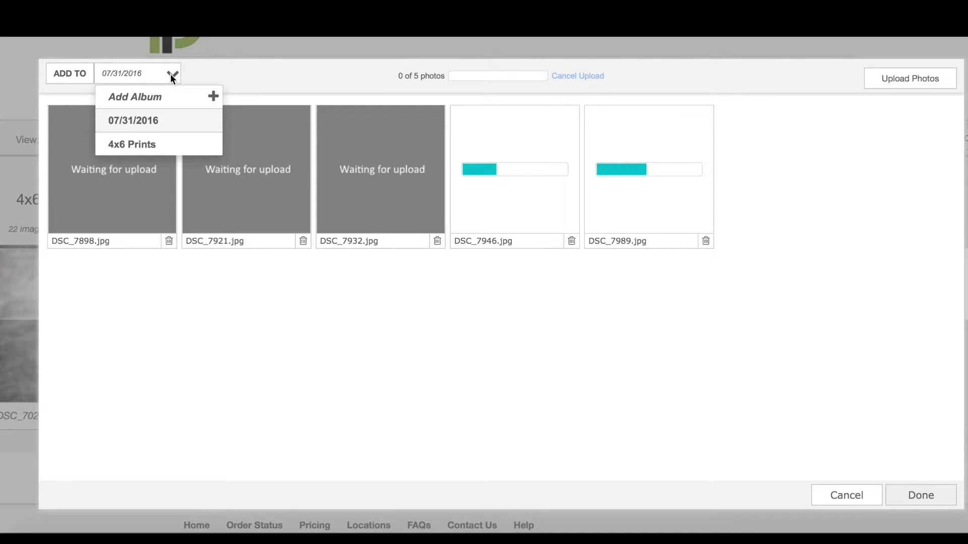
pyautogui.click(154, 144)
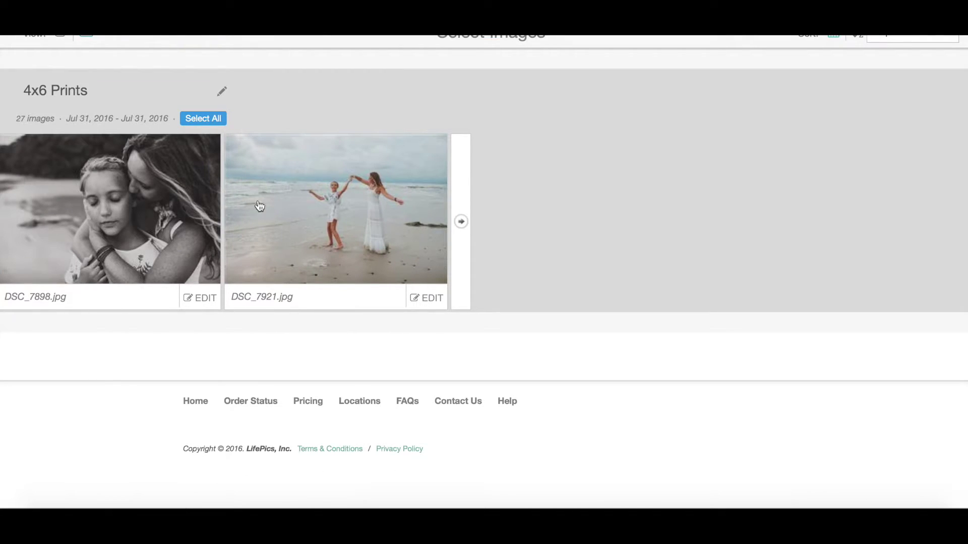
pyautogui.click(463, 154)
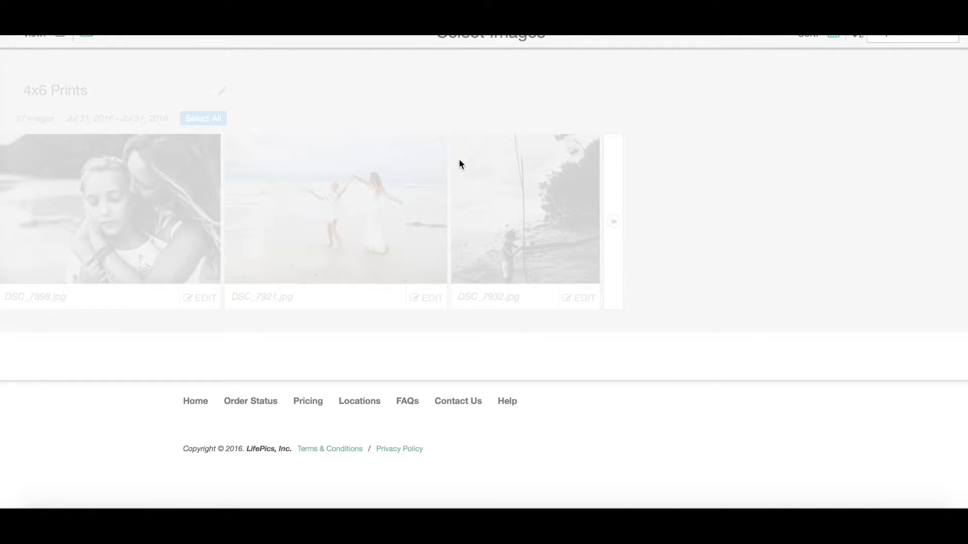
# Step: Select all 27 photos in the 4x6 Prints album and order prints of them
pyautogui.scroll(3, 459, 164)
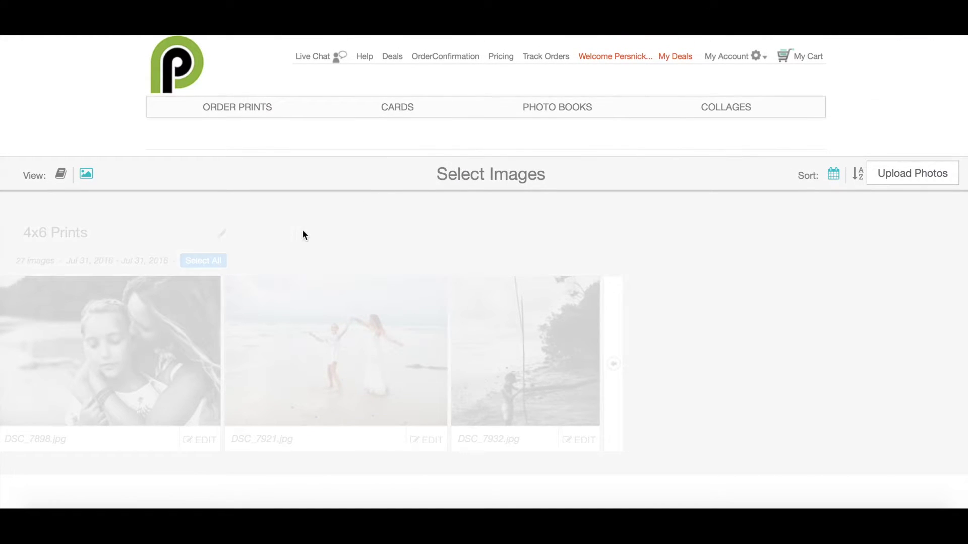
pyautogui.scroll(-3, 473, 236)
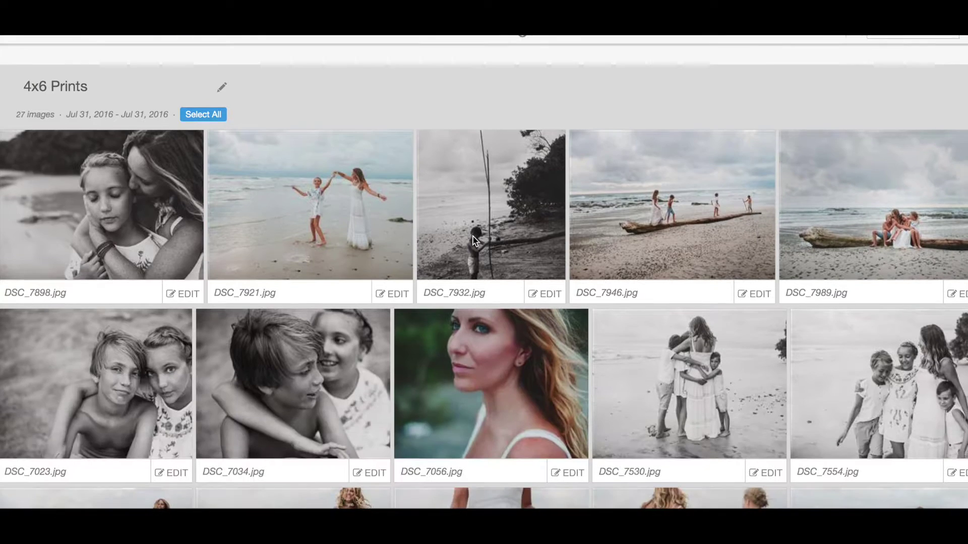
pyautogui.scroll(-5, 472, 237)
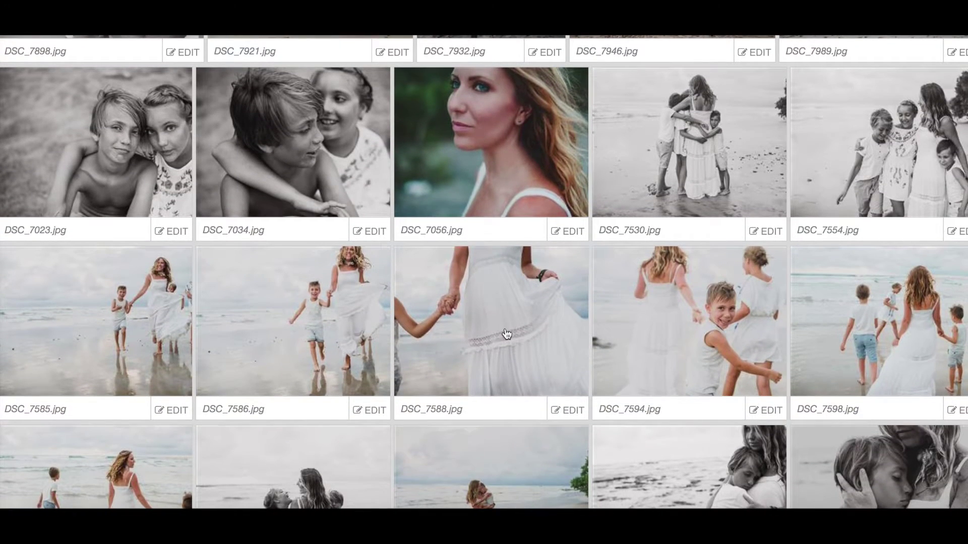
pyautogui.click(507, 334)
pyautogui.click(313, 320)
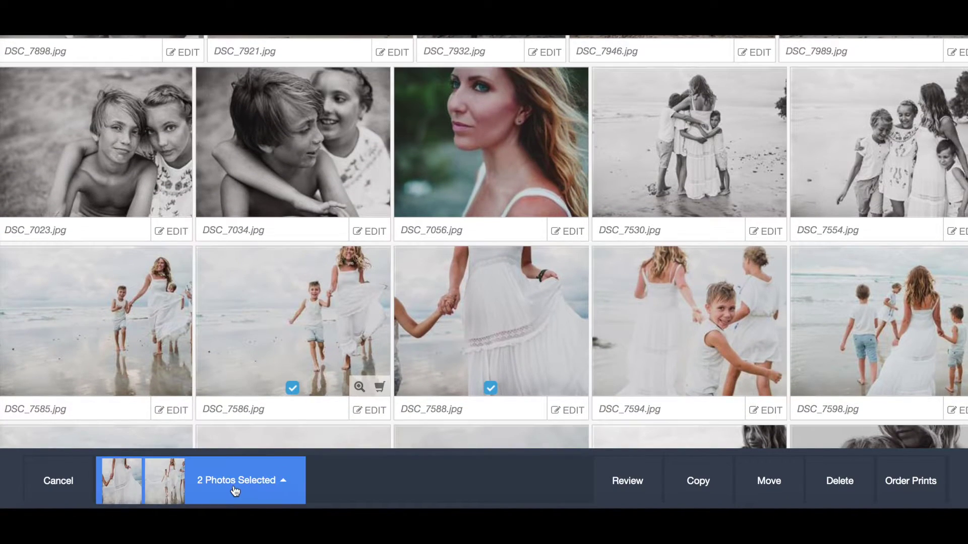
pyautogui.click(126, 337)
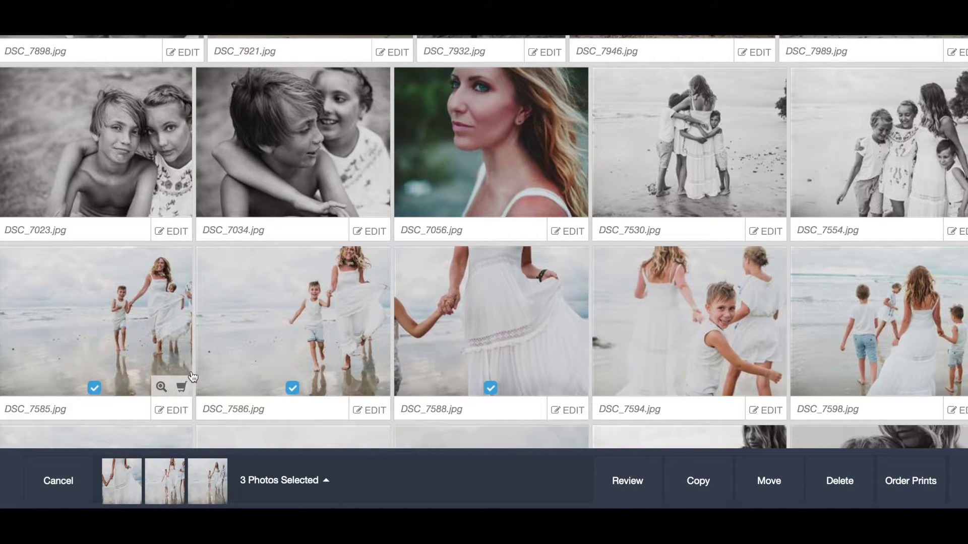
pyautogui.click(308, 177)
pyautogui.scroll(6, 310, 179)
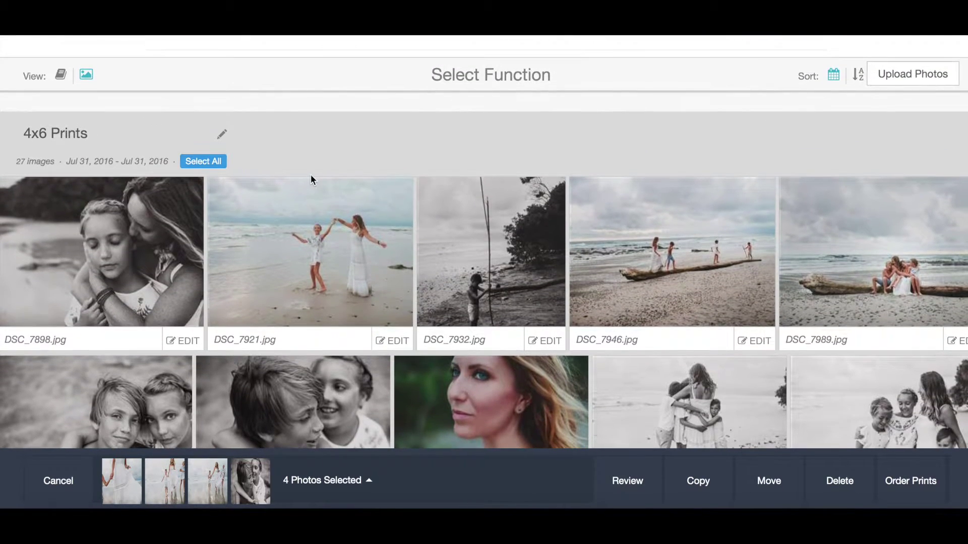
pyautogui.click(215, 162)
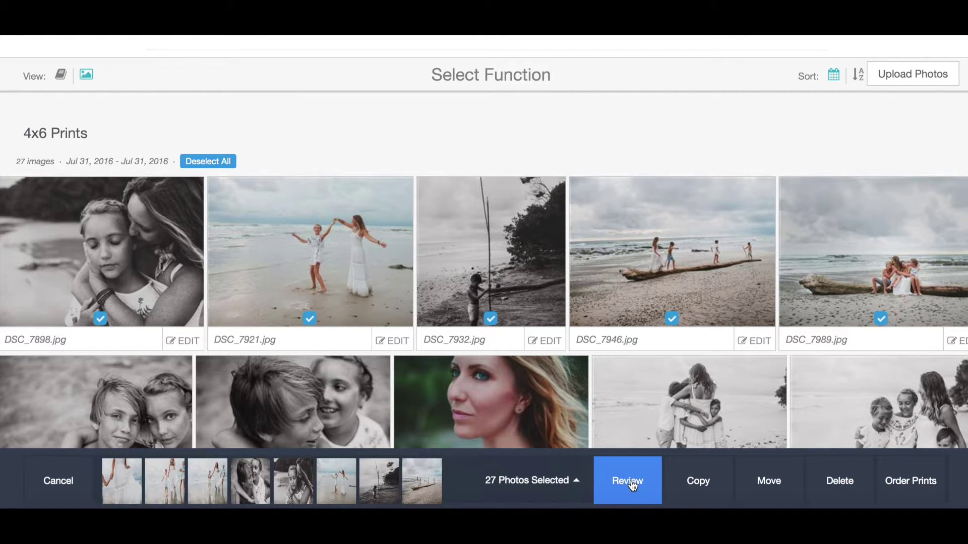
pyautogui.click(902, 484)
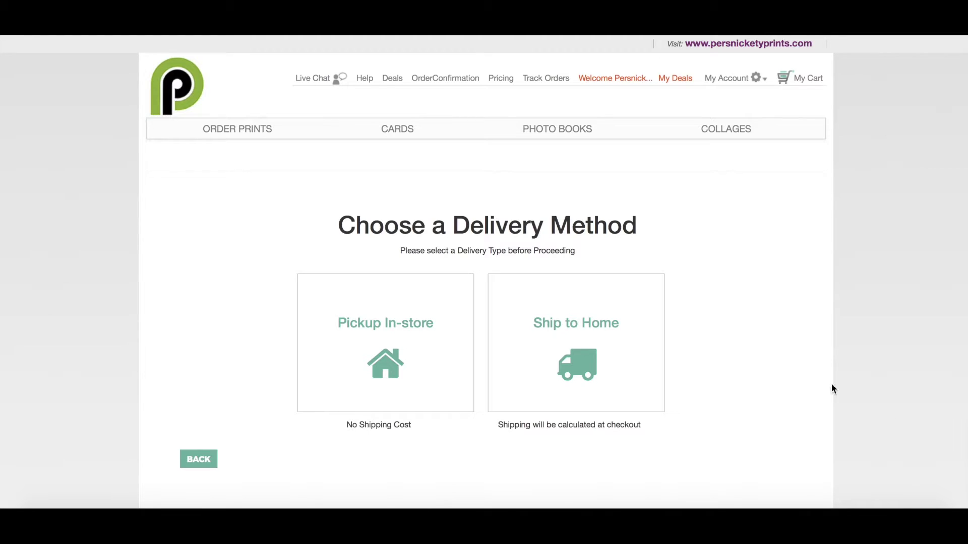
# Step: Choose shipping to home as the delivery method
pyautogui.click(592, 366)
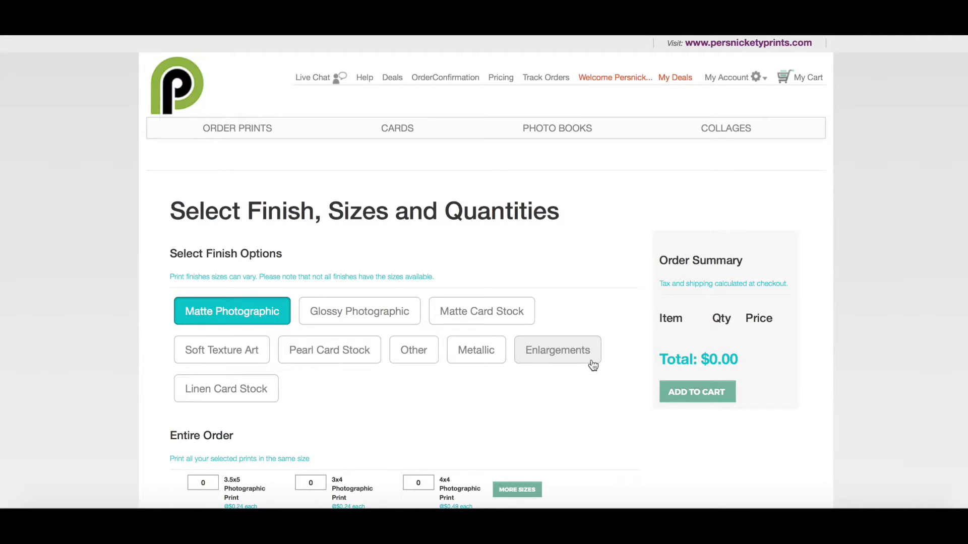
pyautogui.scroll(-2, 591, 367)
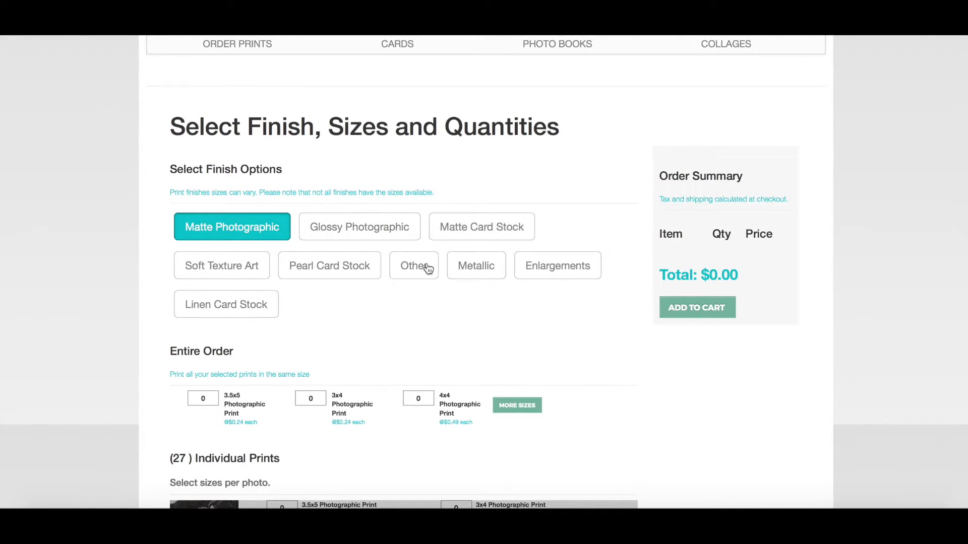
pyautogui.scroll(-2, 524, 322)
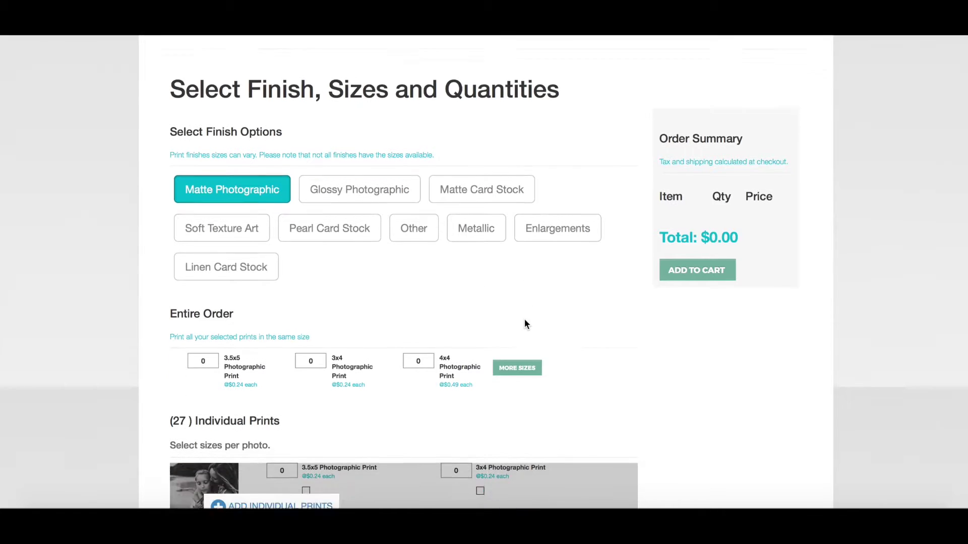
pyautogui.scroll(-3, 598, 283)
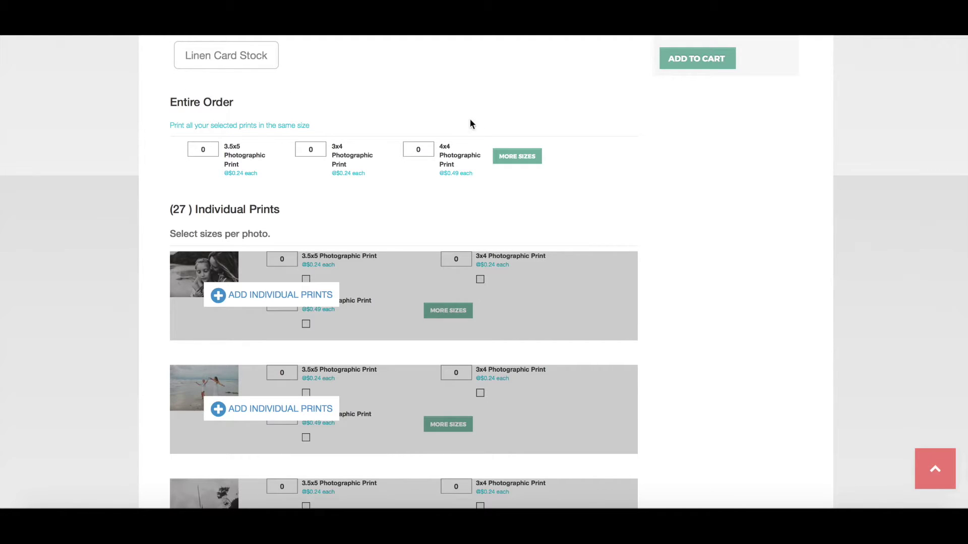
# Step: Order one matte 4x6 print of every photo: 27 prints for $7.83
pyautogui.click(499, 157)
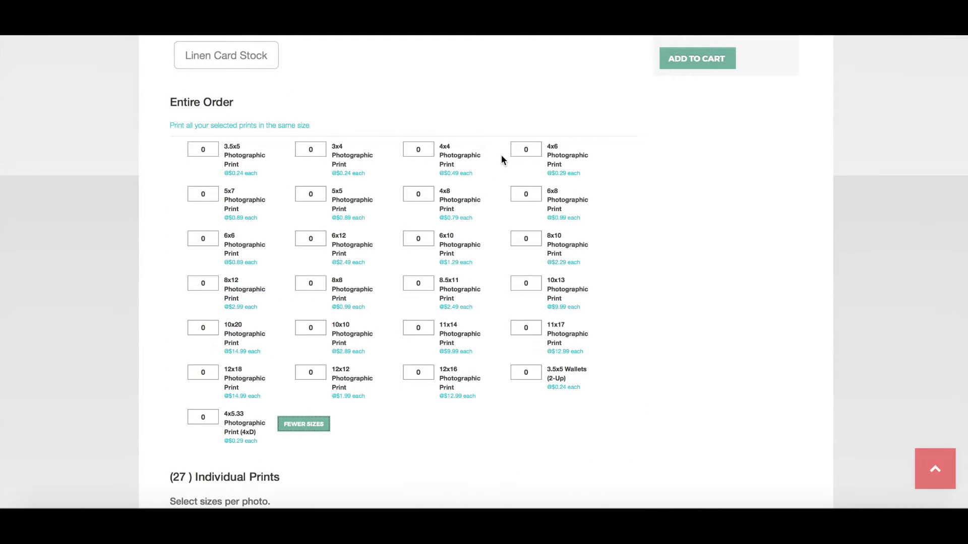
pyautogui.scroll(2, 508, 157)
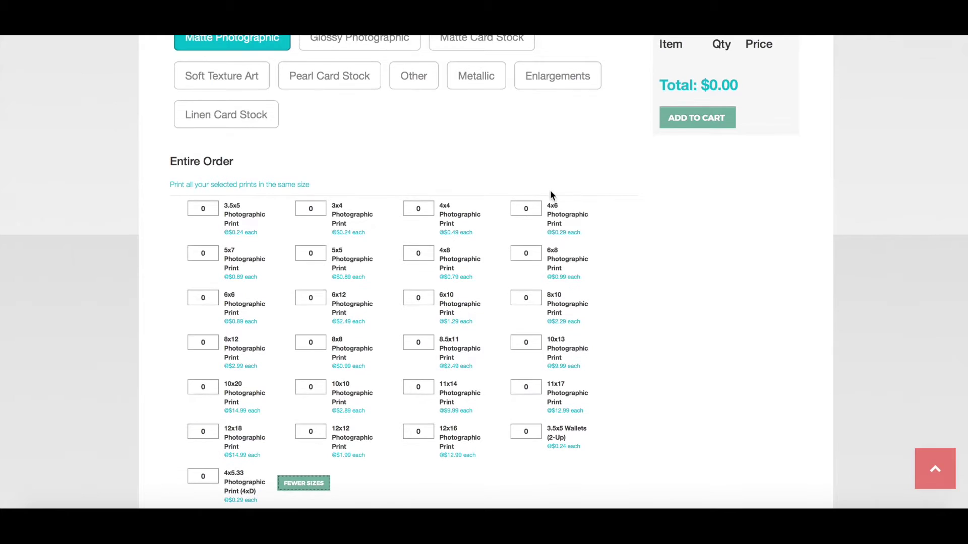
pyautogui.click(532, 210)
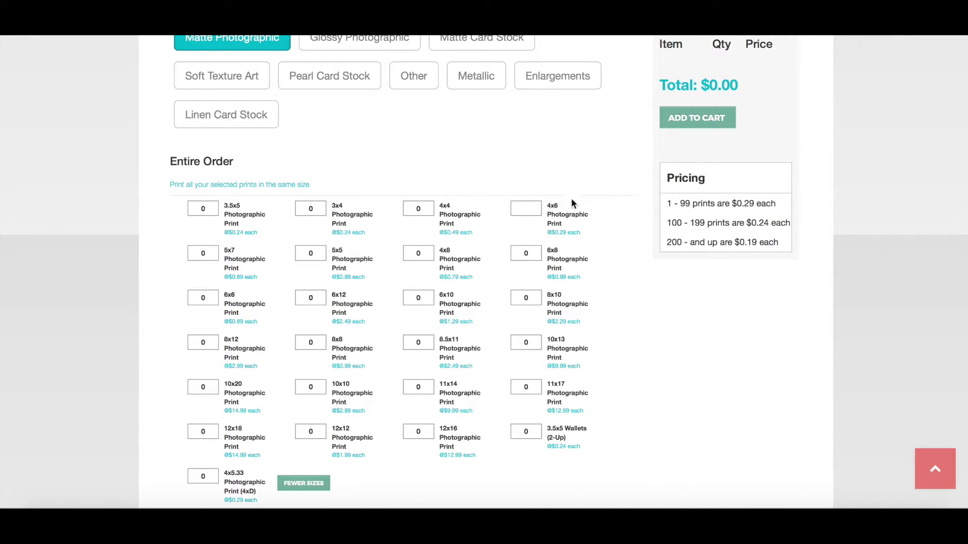
pyautogui.write('1')
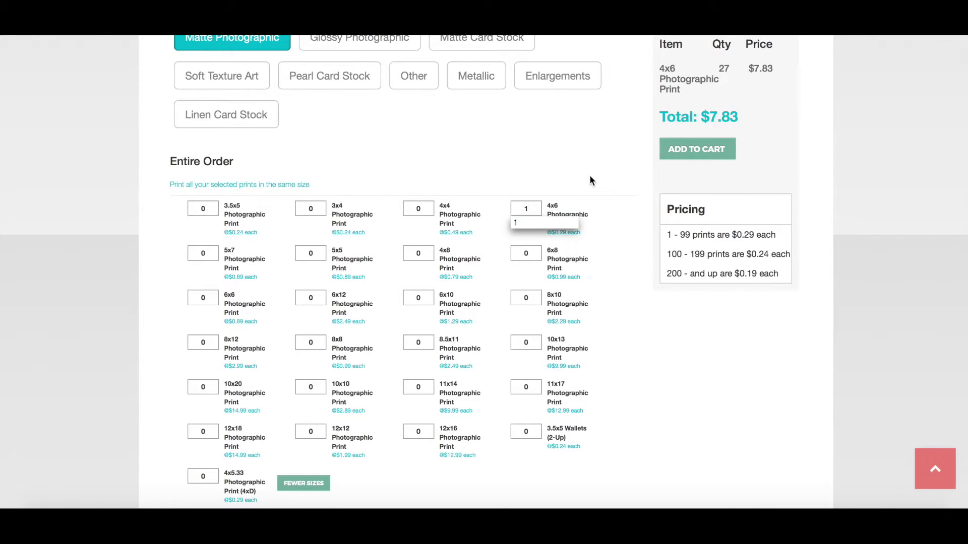
pyautogui.scroll(2, 590, 177)
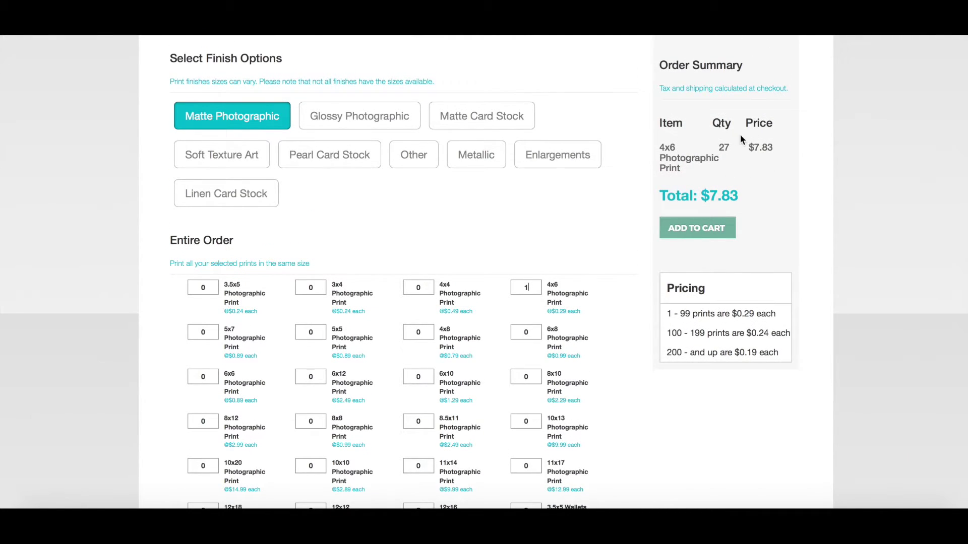
# Step: Add the 27 matte 4x6 prints to the cart, check out, and pick manual cropping
pyautogui.click(704, 235)
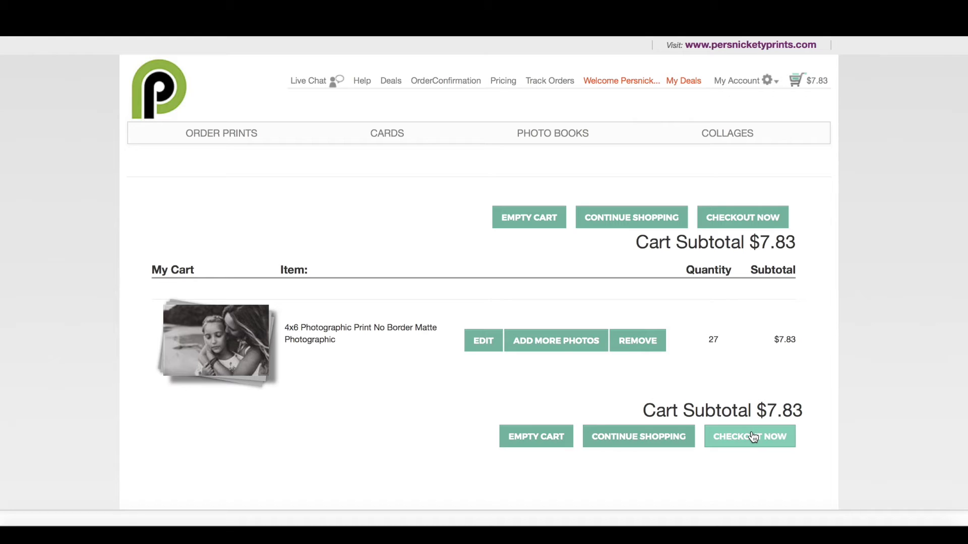
pyautogui.click(753, 437)
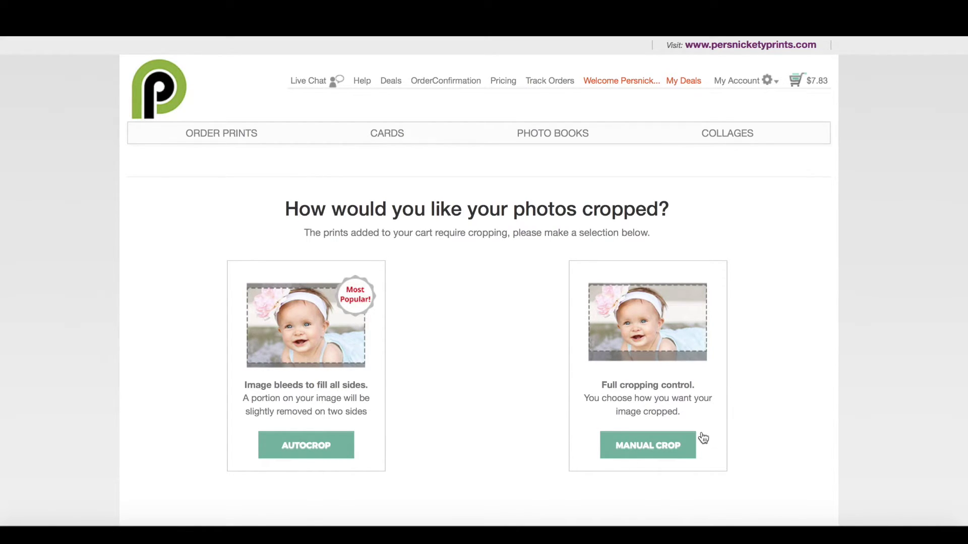
pyautogui.click(672, 447)
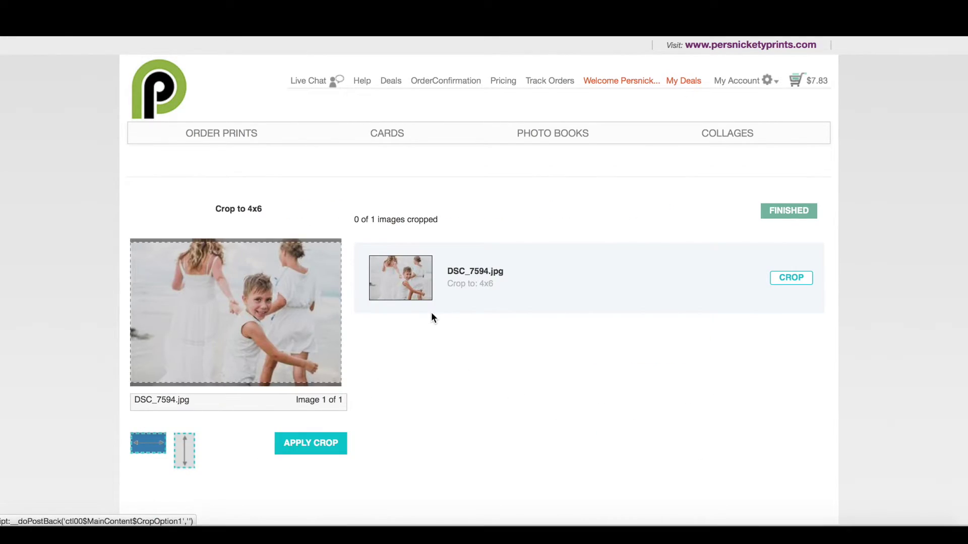
# Step: Crop DSC_7594.jpg to 4x6 with the crop box at the top of the photo
pyautogui.scroll(-3, 431, 313)
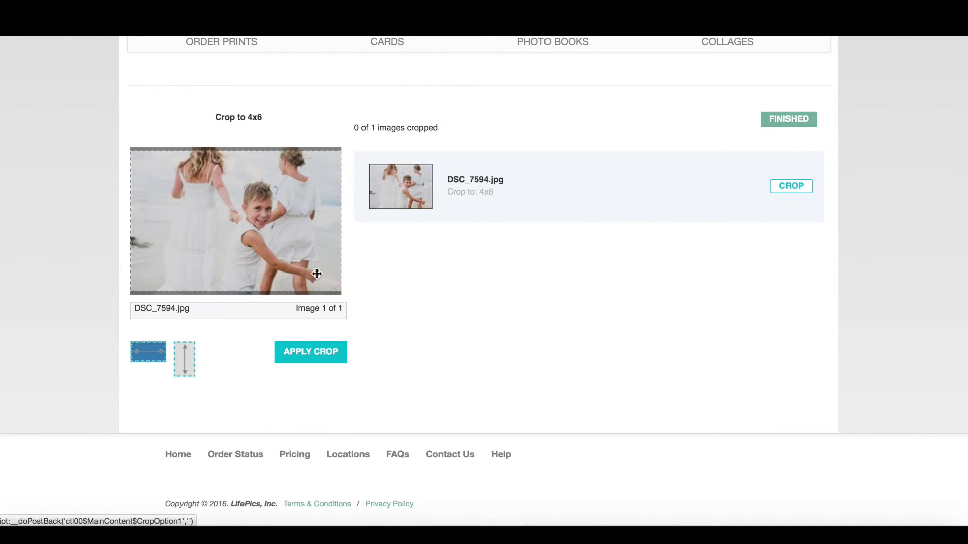
pyautogui.moveTo(280, 237); pyautogui.dragTo(280, 243)
pyautogui.click(321, 358)
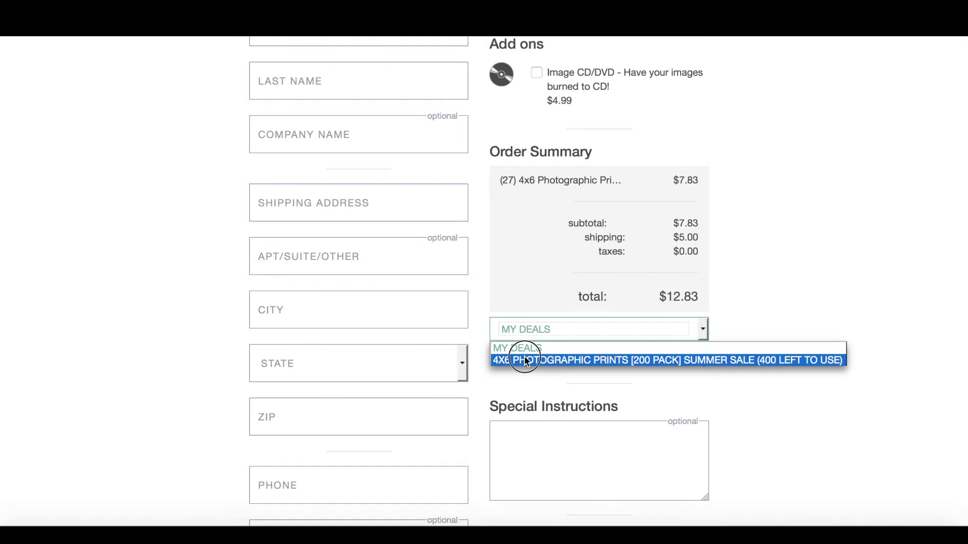
# Step: Pay with the 4x6 200-pack prepaid deal, add special instructions 'xoxo', and place the $5.00 order
pyautogui.click(526, 361)
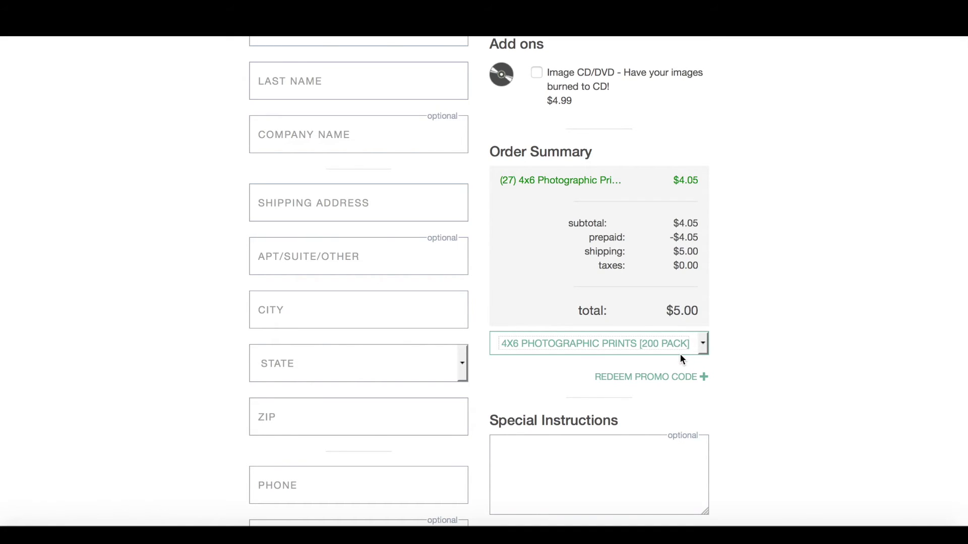
pyautogui.scroll(-3, 681, 359)
pyautogui.click(653, 392)
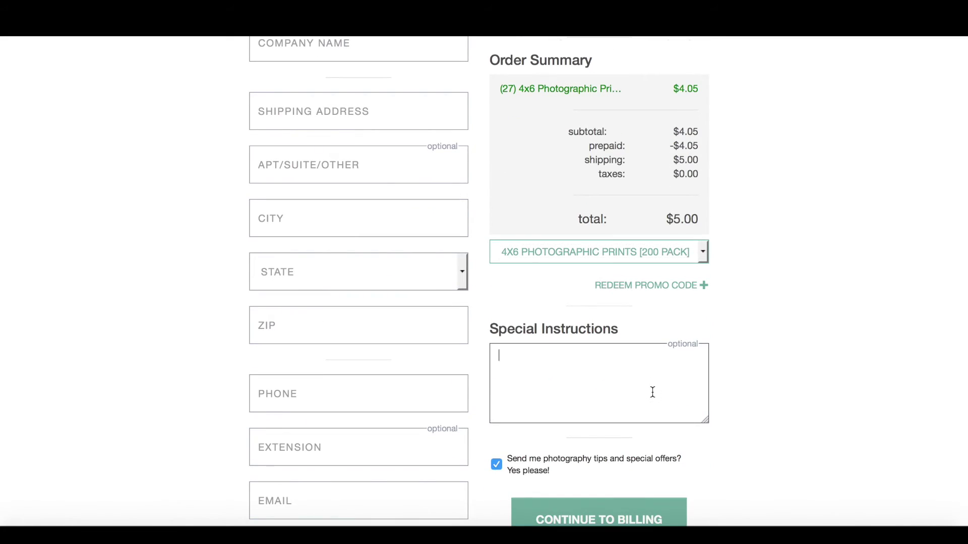
pyautogui.write('xoxo')
pyautogui.scroll(-3, 668, 383)
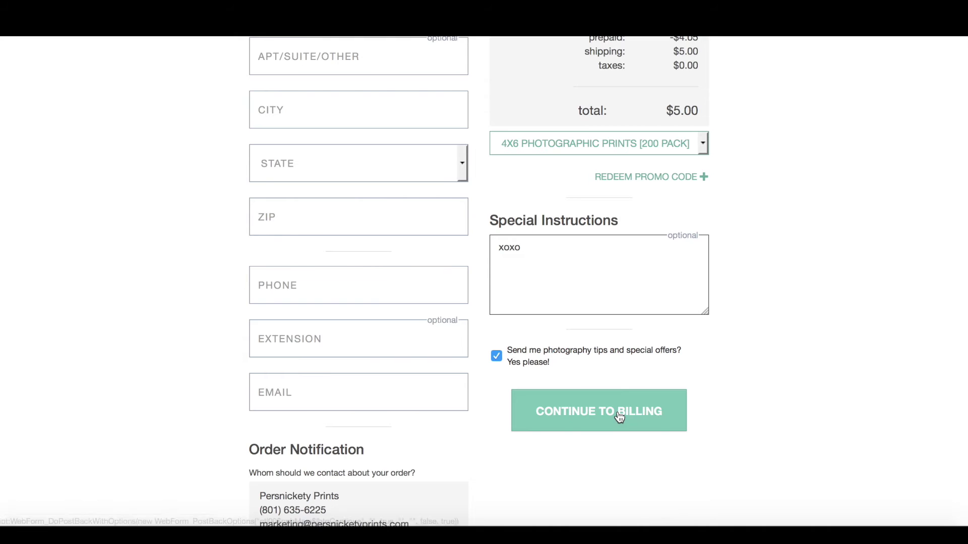
pyautogui.scroll(-2, 620, 417)
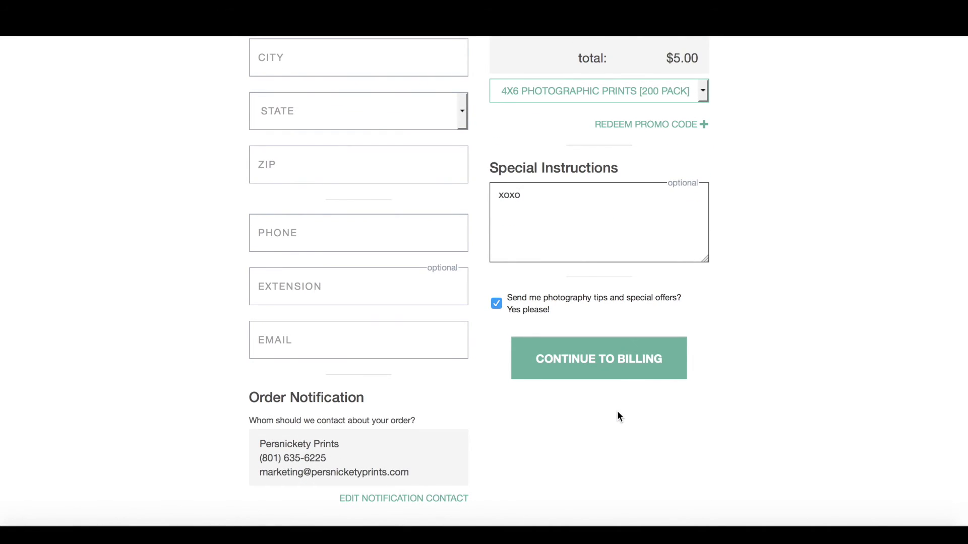
pyautogui.scroll(9, 620, 417)
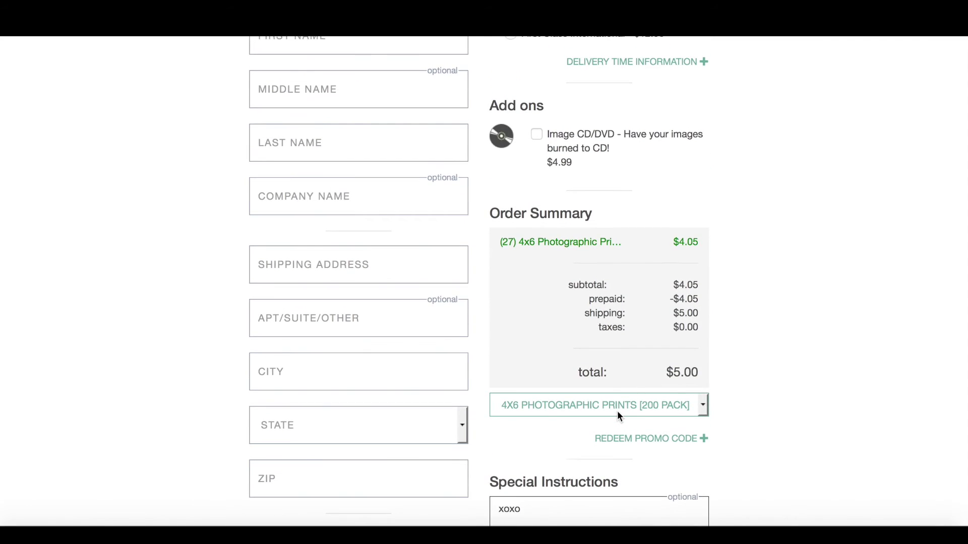
pyautogui.scroll(3, 620, 417)
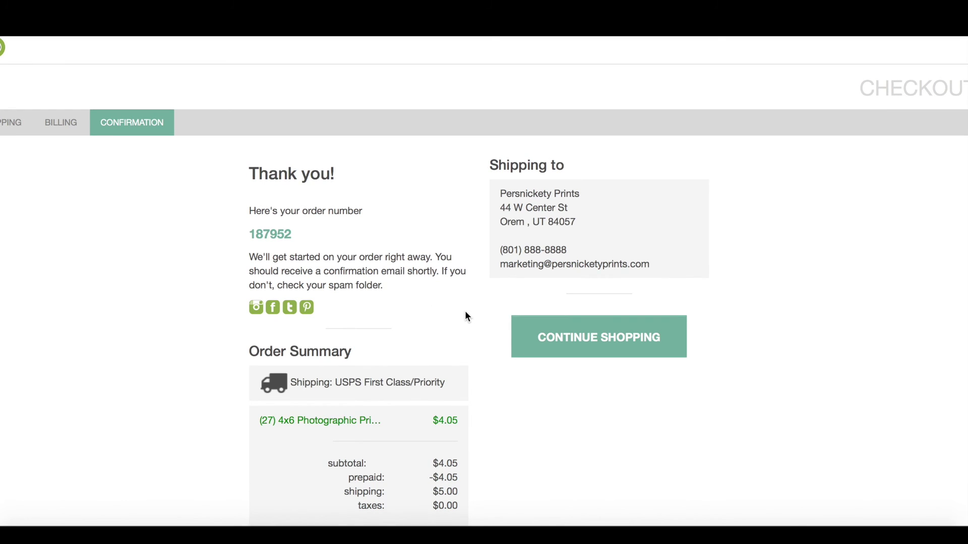
pyautogui.scroll(-3, 465, 312)
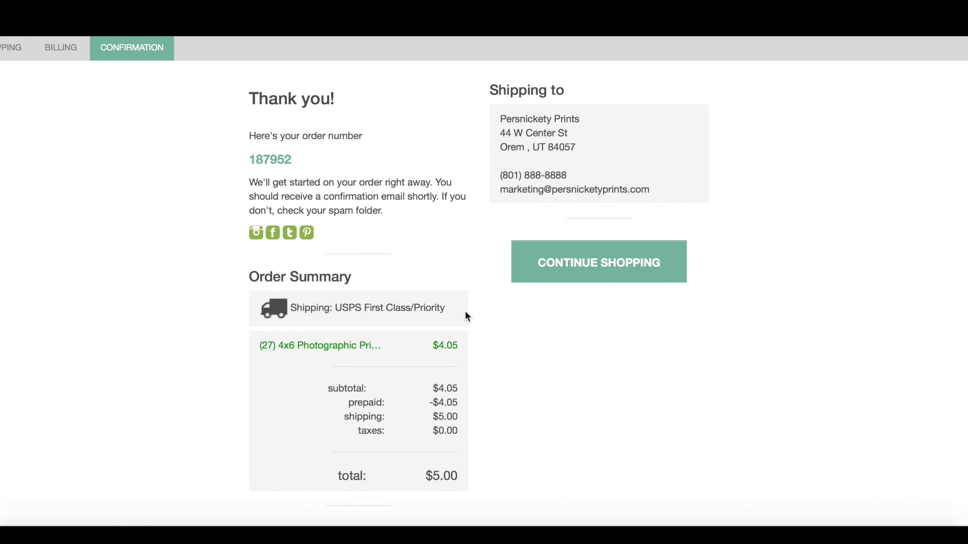
pyautogui.scroll(1, 465, 309)
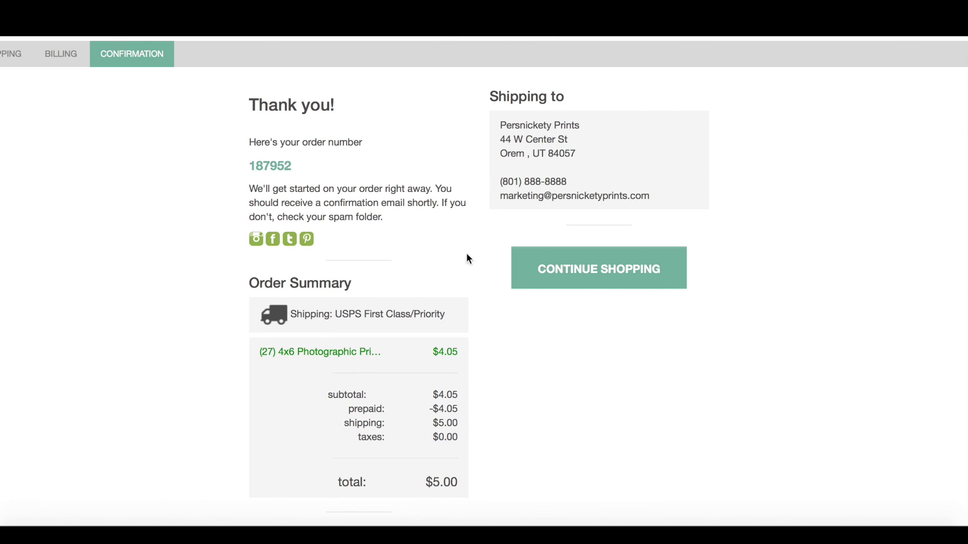
pyautogui.scroll(1, 466, 253)
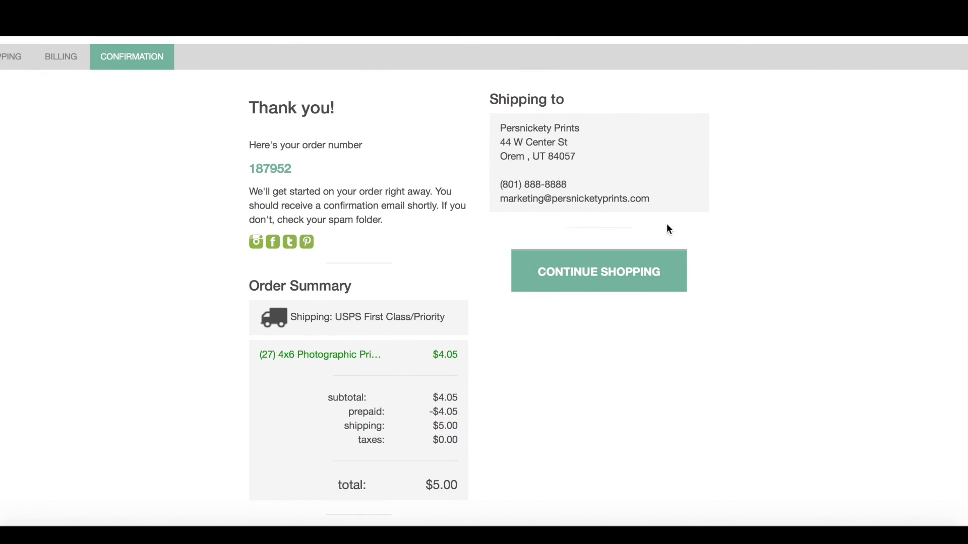